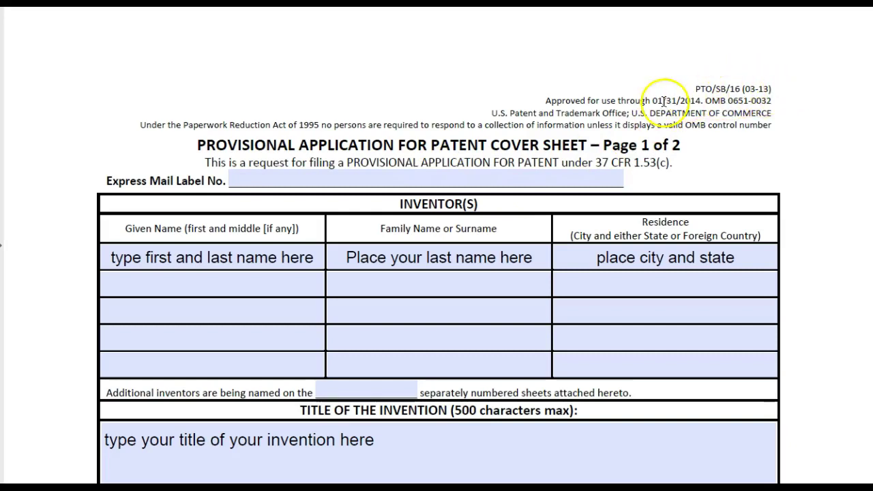
Review the first inventor row on the provisional patent cover sheet, covering given name, family name and residence
scroll(477, 148, down, 2)
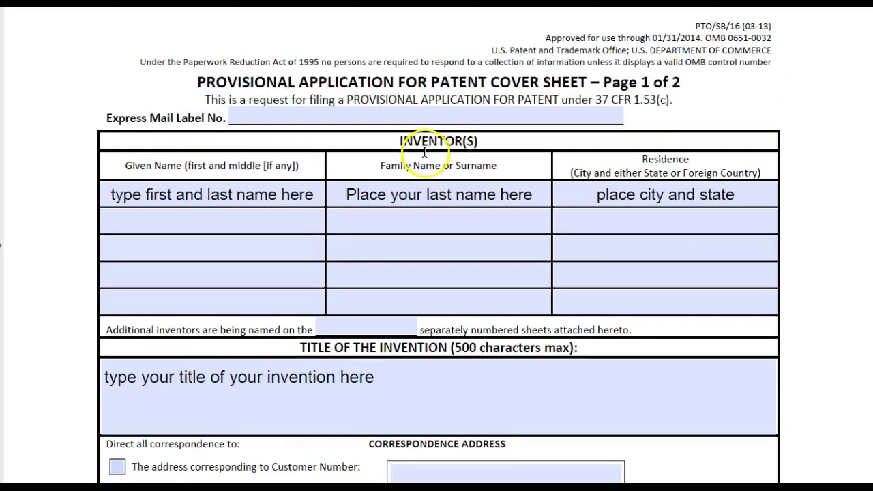
scroll(426, 150, down, 1)
click(399, 153)
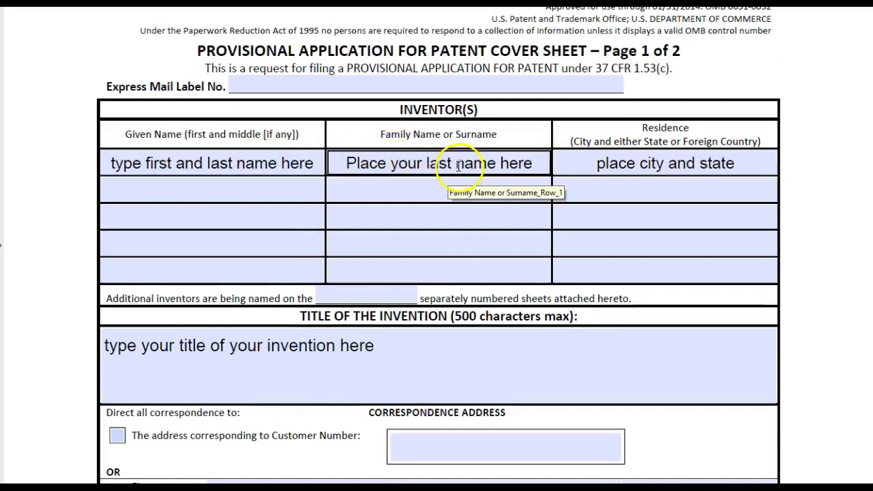
click(568, 166)
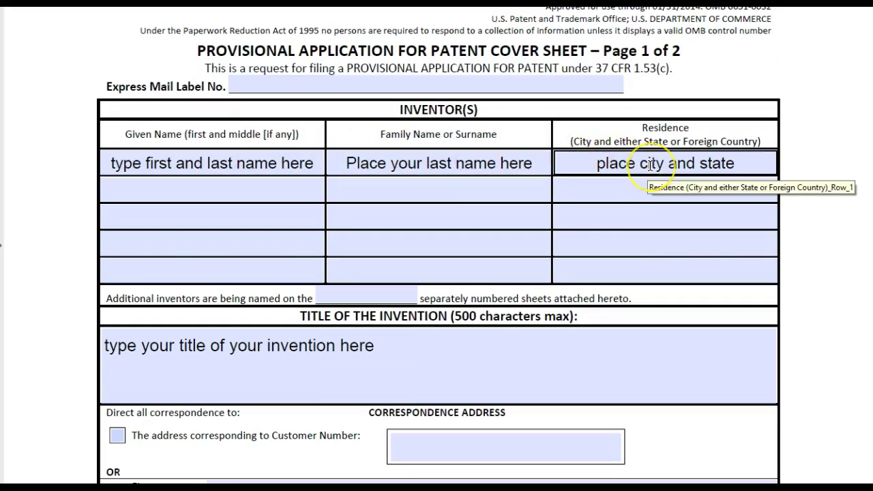
Review the invention title and the correspondence address fields, from individual name and address through state, zip, email, telephone and country
scroll(523, 220, down, 7)
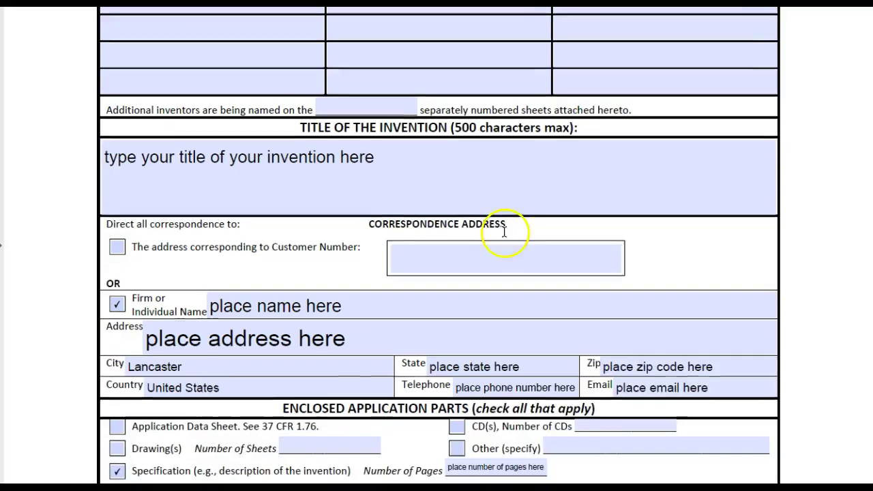
scroll(271, 253, down, 2)
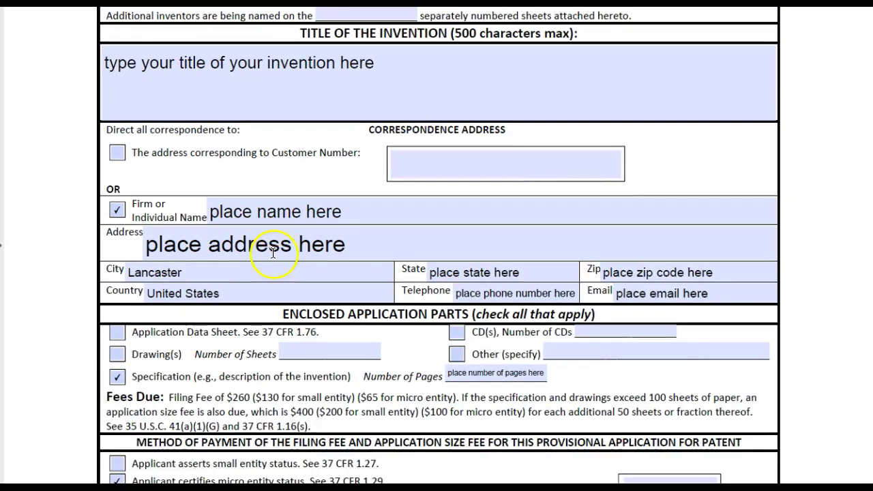
click(213, 203)
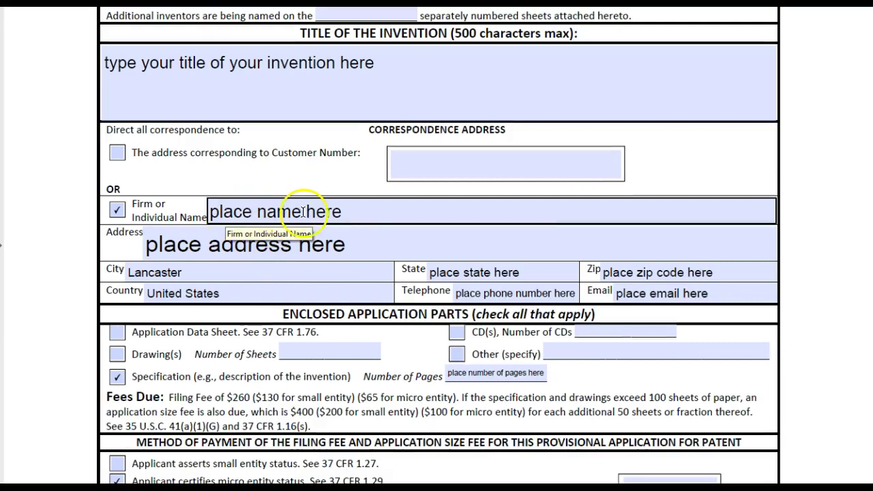
click(232, 237)
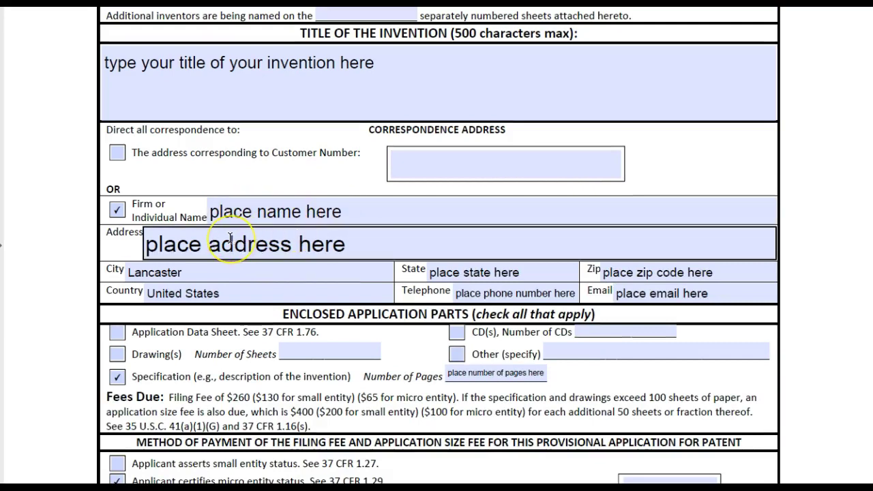
click(214, 267)
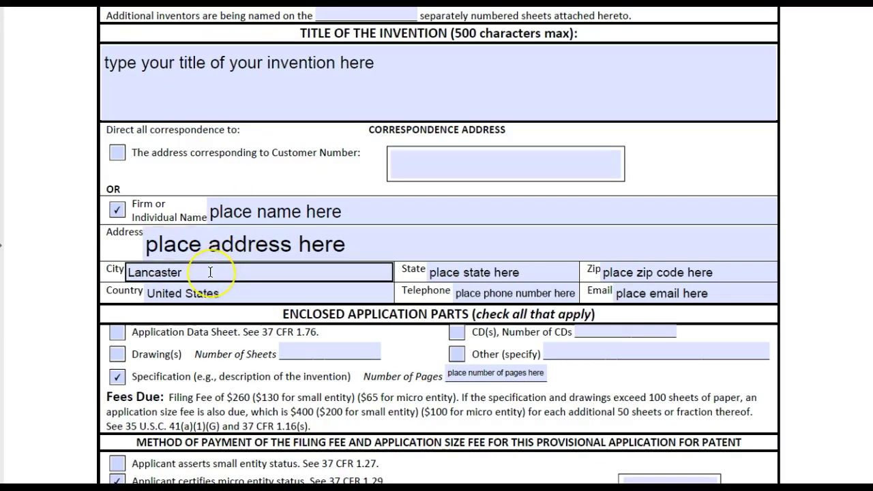
click(250, 292)
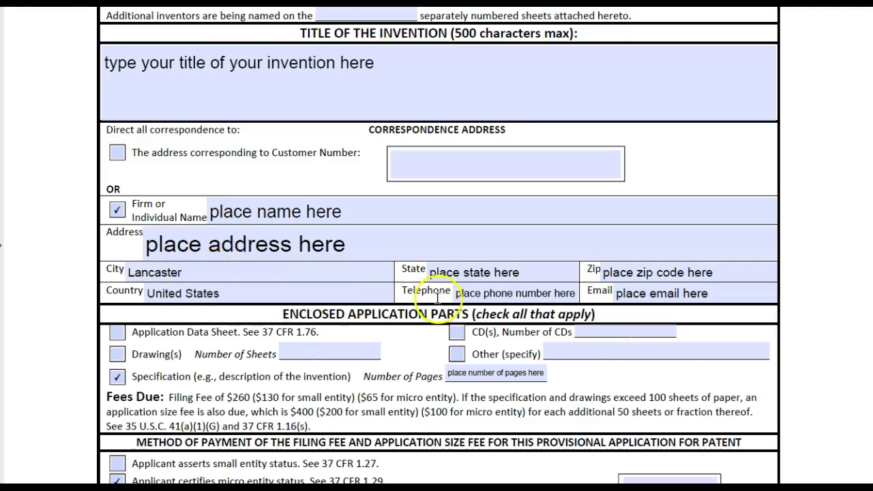
click(523, 273)
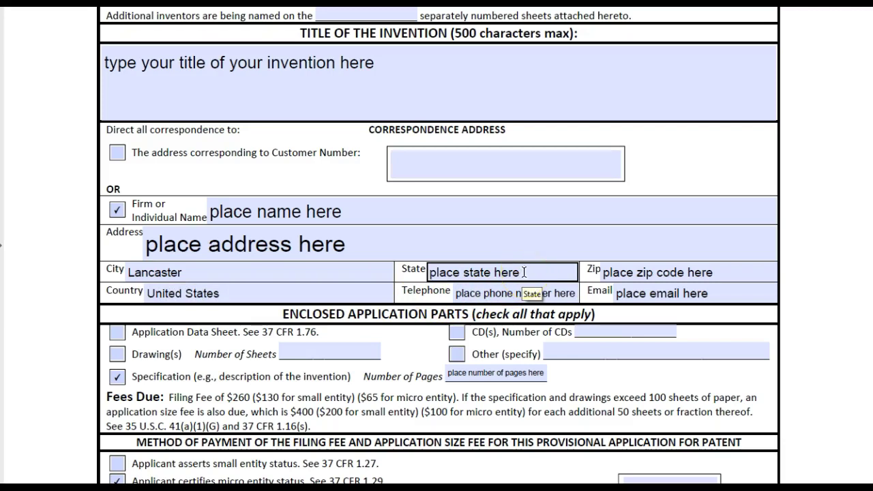
click(604, 272)
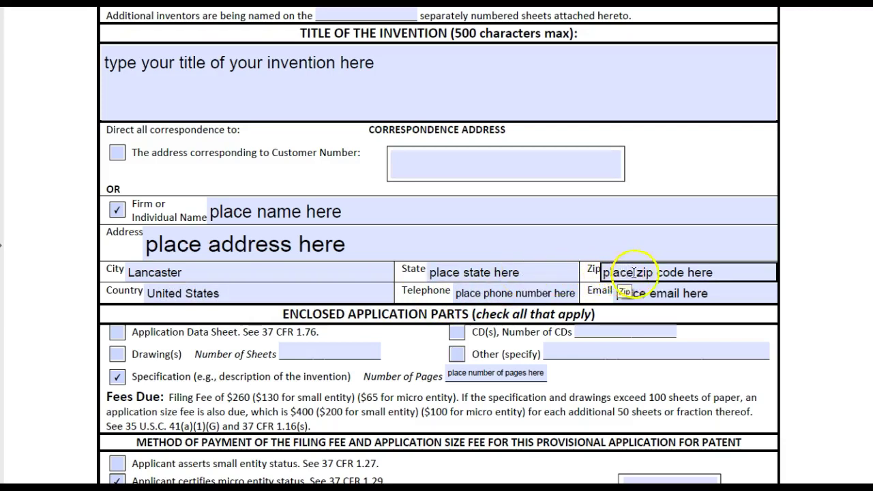
click(651, 294)
click(550, 295)
click(244, 293)
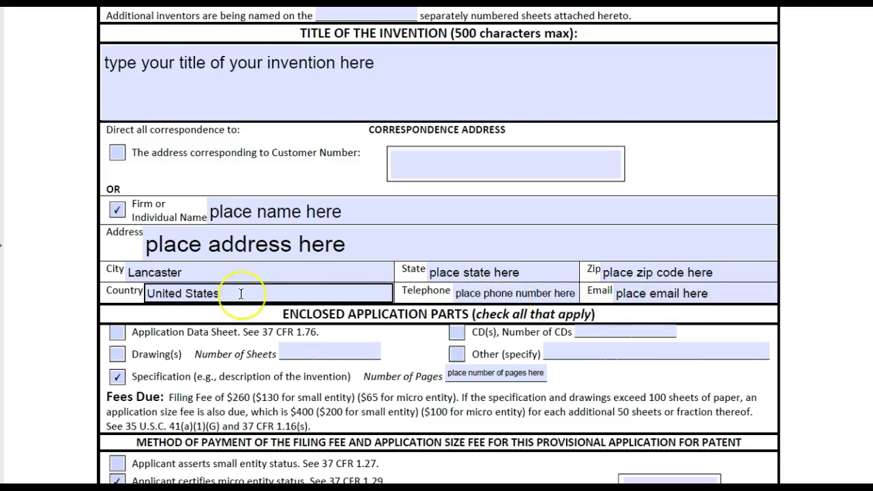
Examine the enclosed application parts, the specification page count, the micro entity option and the total fee amount
scroll(232, 276, down, 4)
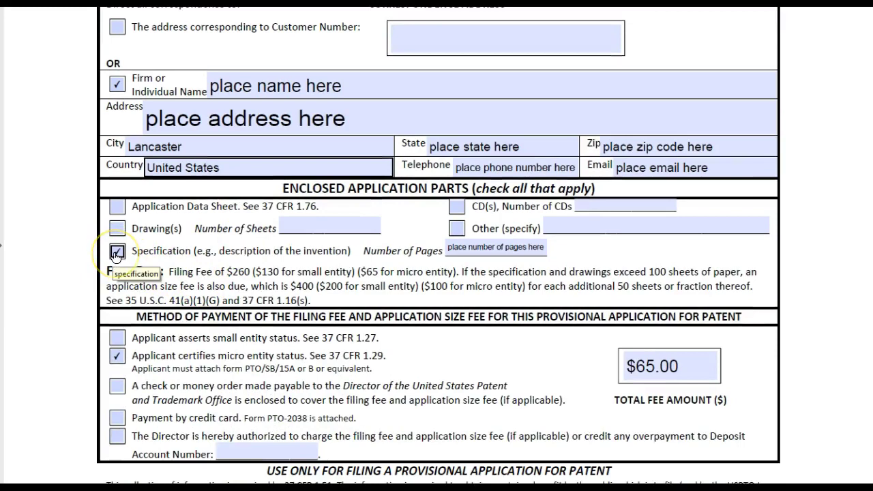
click(219, 257)
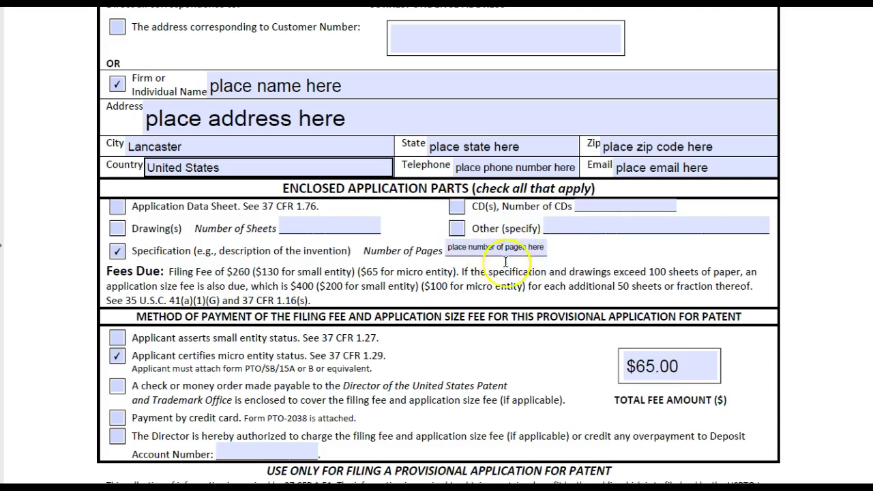
scroll(316, 346, down, 2)
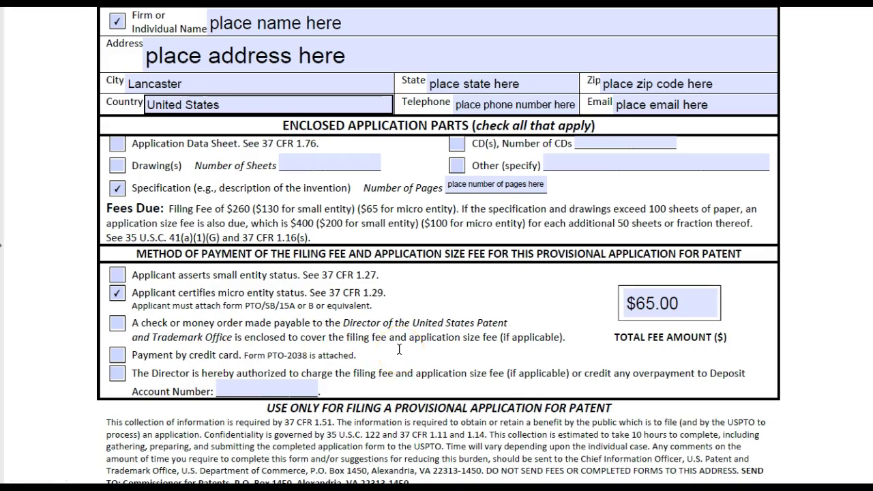
click(697, 316)
Review page 2 of the cover sheet, including the government agency declaration, the warning and the signature block
scroll(501, 363, down, 5)
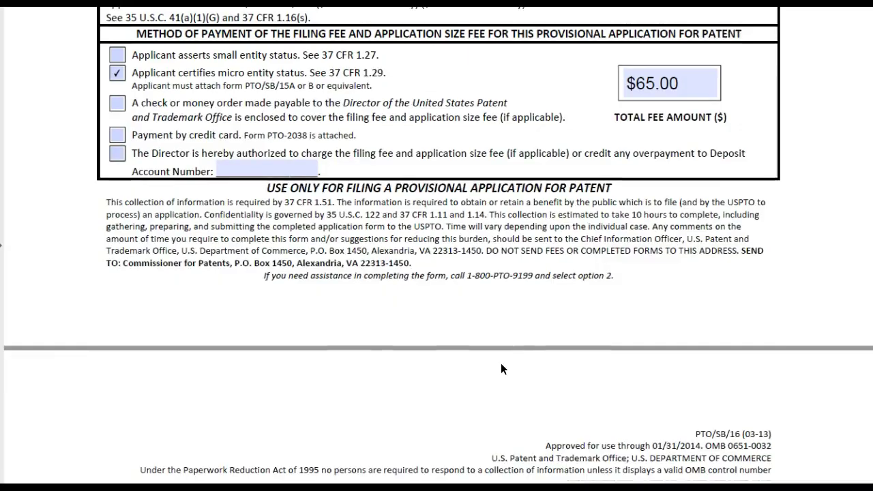
scroll(501, 365, down, 5)
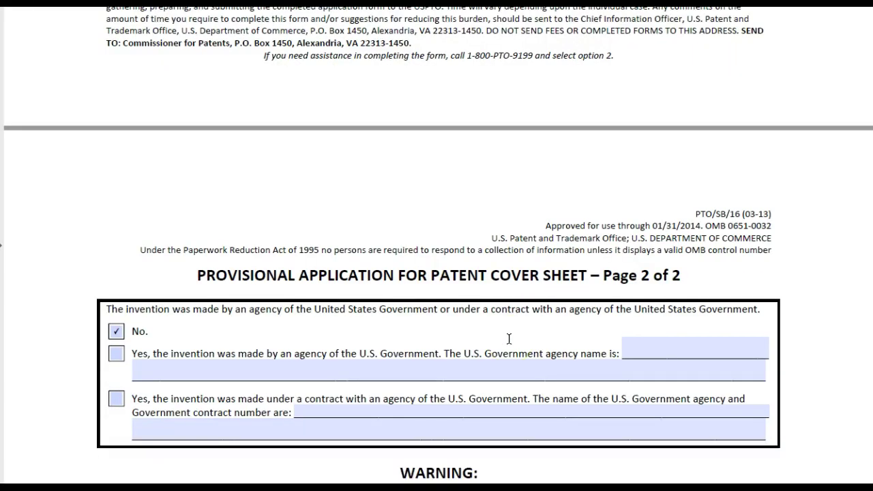
scroll(509, 339, down, 8)
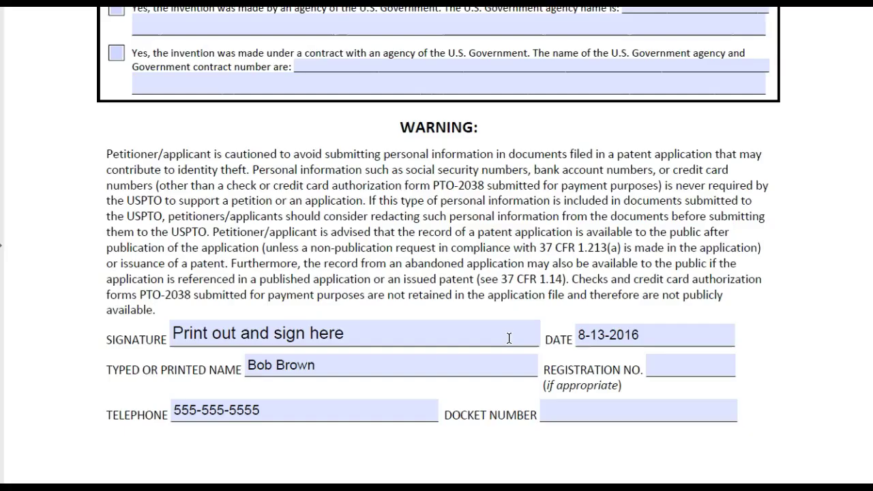
scroll(509, 339, up, 6)
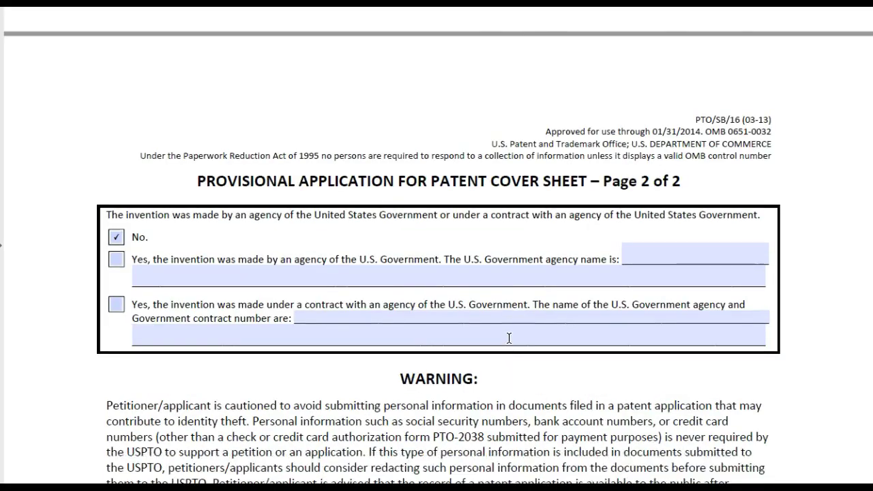
scroll(509, 338, up, 6)
scroll(512, 318, down, 12)
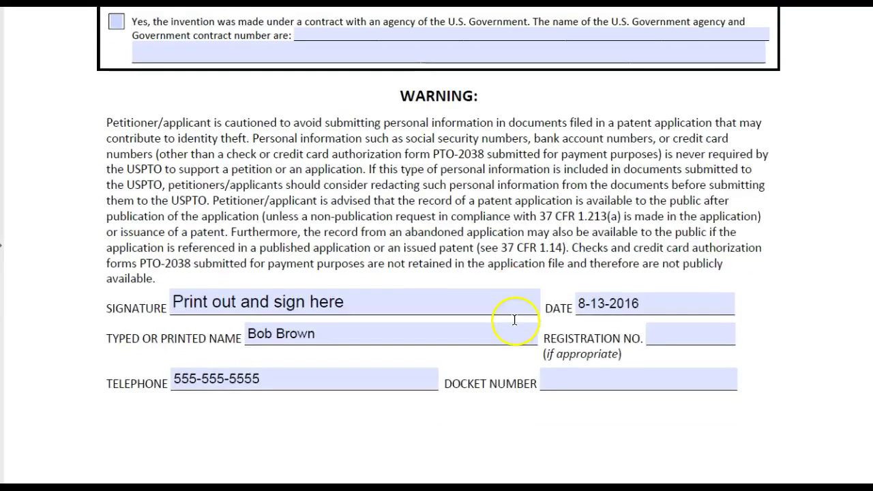
scroll(514, 319, down, 3)
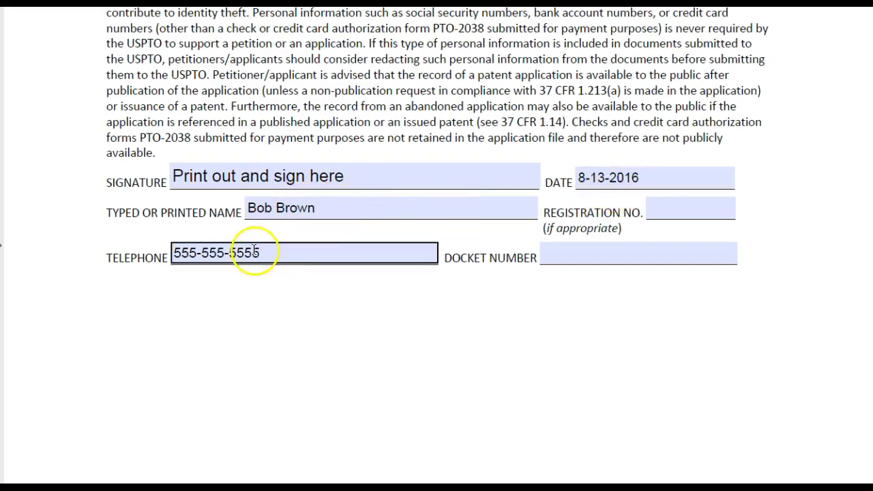
scroll(464, 312, down, 2)
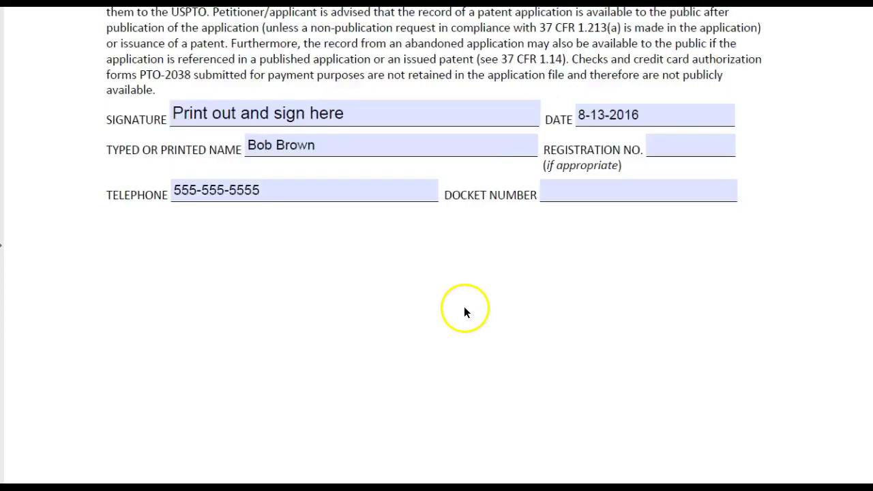
Examine the header fields of the Certification of Micro Entity Status form, including patent number and title of invention
scroll(464, 312, down, 15)
scroll(453, 303, down, 20)
scroll(442, 322, down, 10)
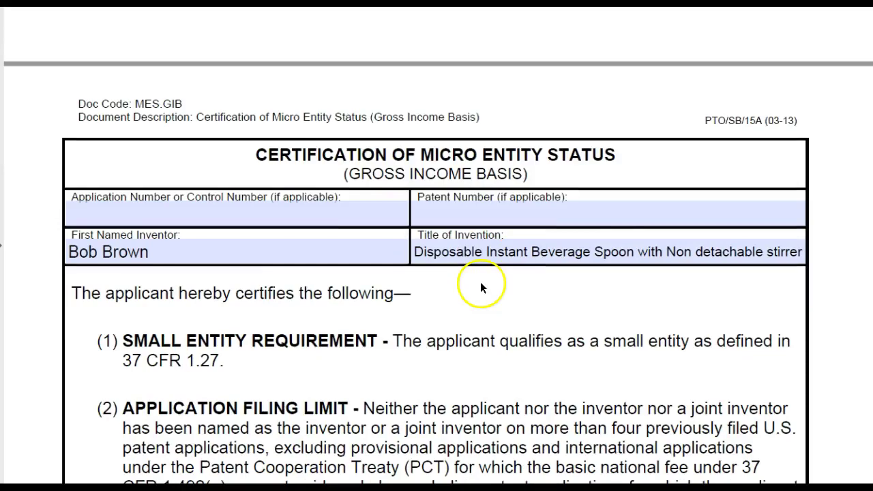
scroll(481, 273, down, 3)
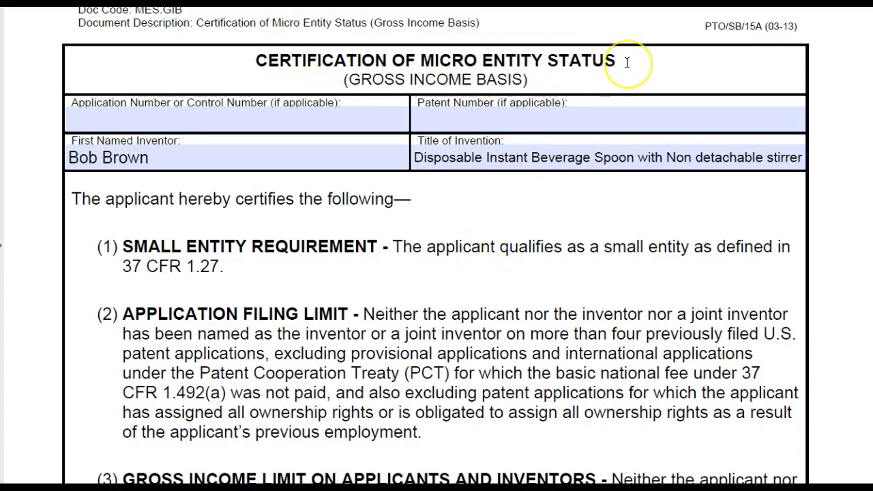
click(575, 127)
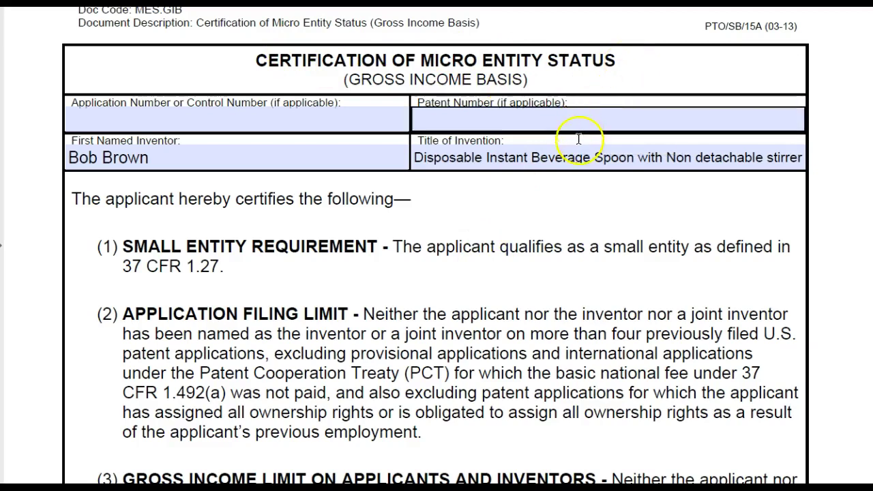
drag(580, 142, 589, 225)
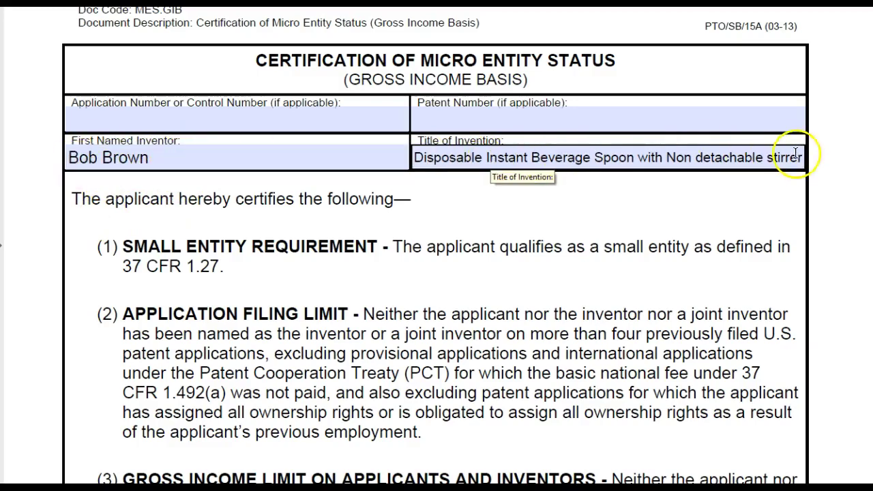
Review the signature, name, date and telephone fields that close the micro entity certification form
scroll(352, 212, down, 6)
scroll(349, 212, down, 5)
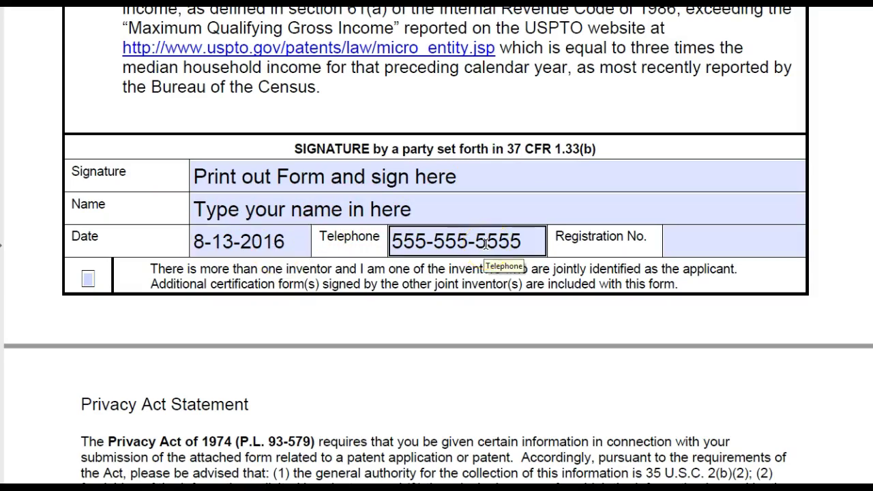
scroll(414, 252, down, 4)
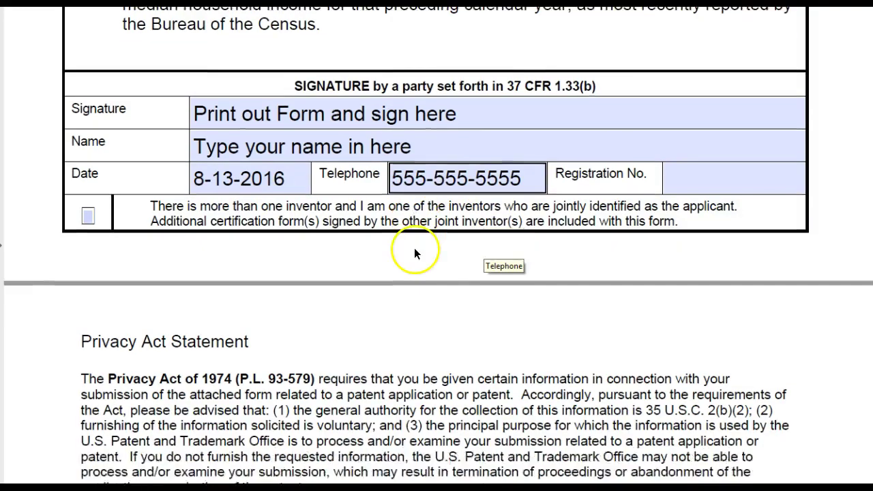
Read the invention title and the Background Or Problem section of the provisional patent specification
scroll(414, 253, down, 15)
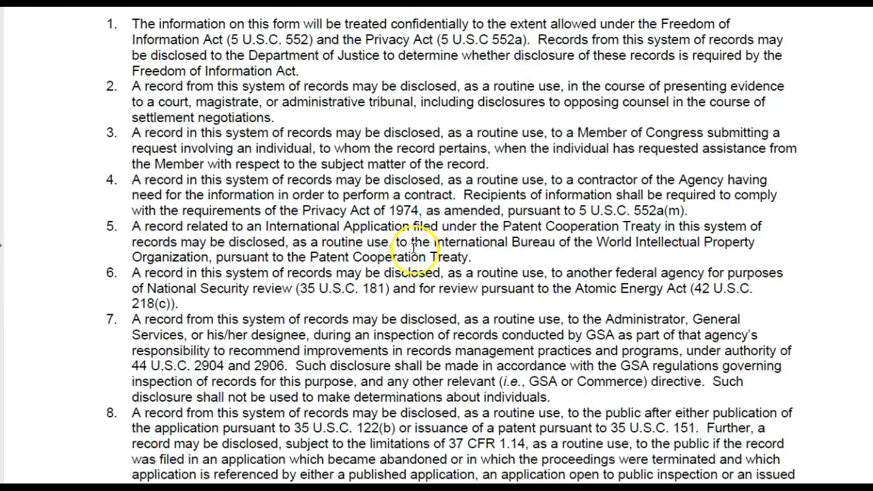
scroll(412, 253, down, 10)
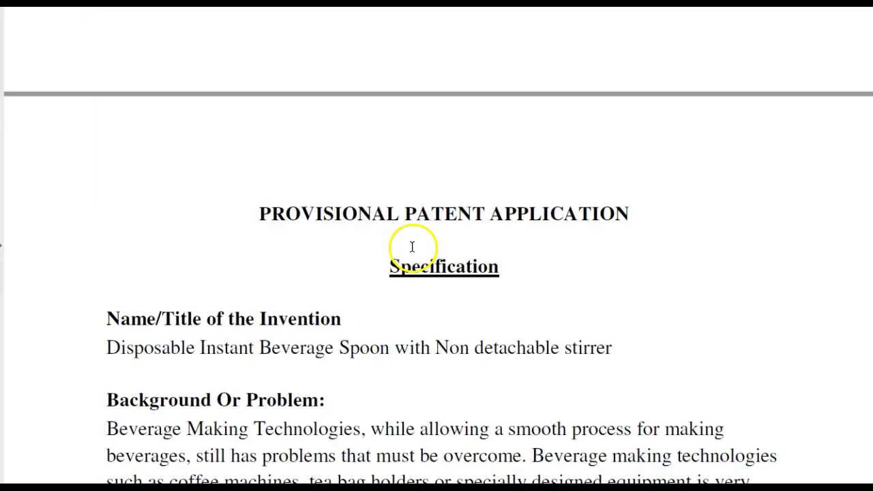
scroll(259, 153, down, 1)
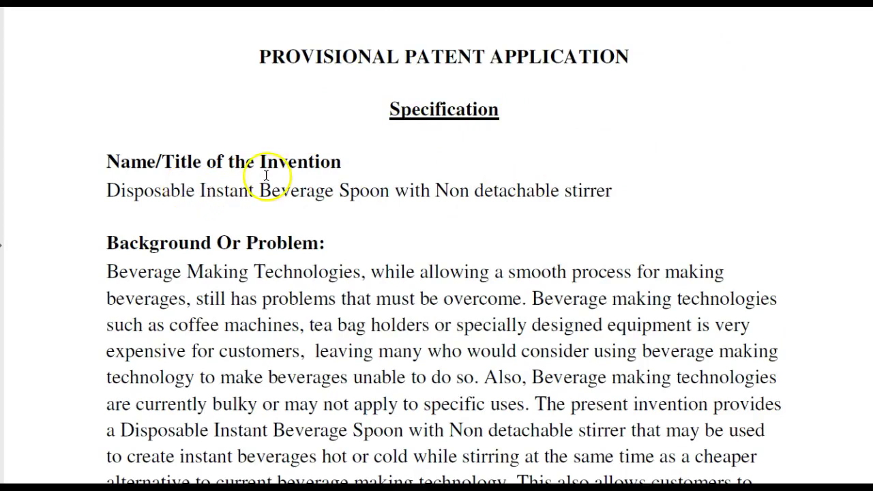
scroll(232, 184, down, 1)
scroll(321, 189, down, 1)
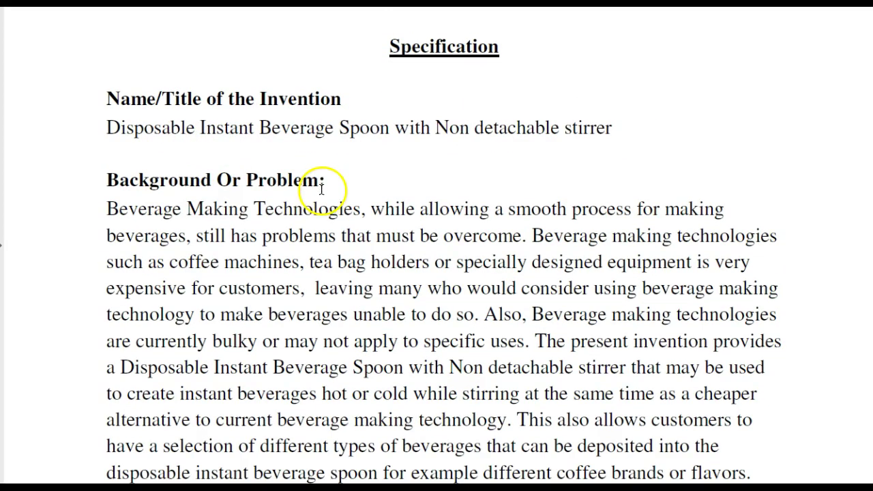
scroll(407, 168, down, 1)
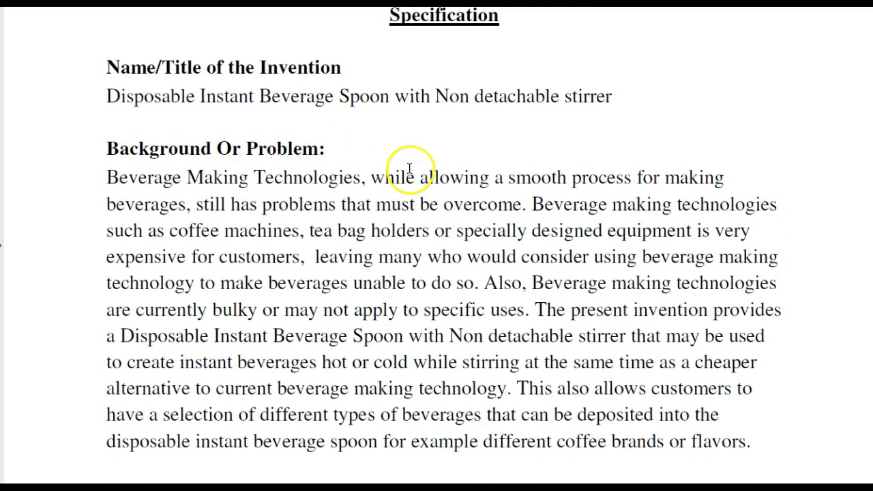
scroll(406, 168, down, 2)
scroll(410, 169, down, 2)
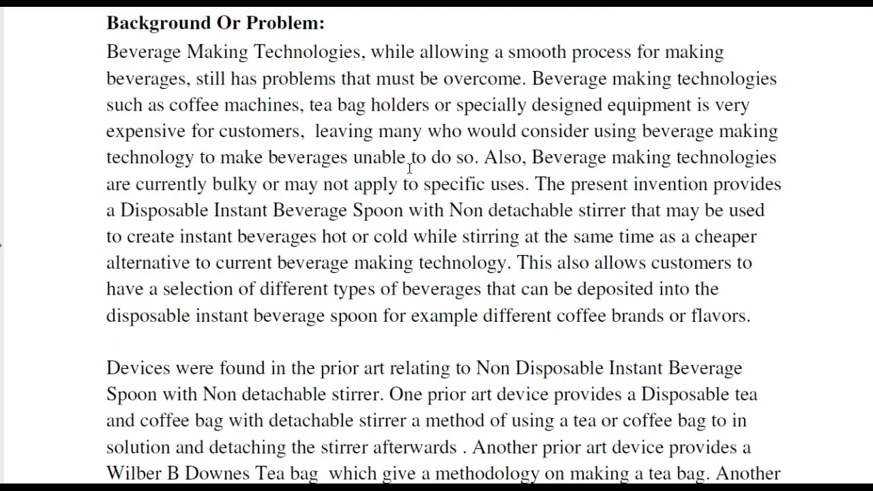
scroll(410, 168, down, 10)
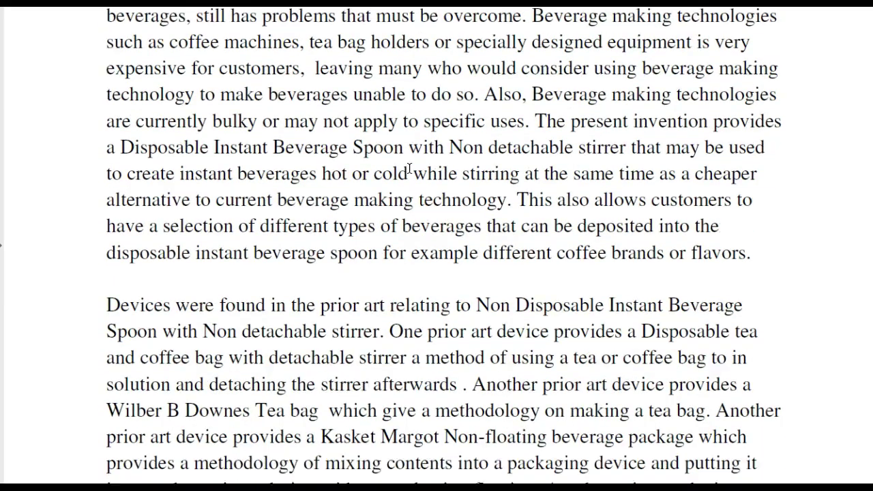